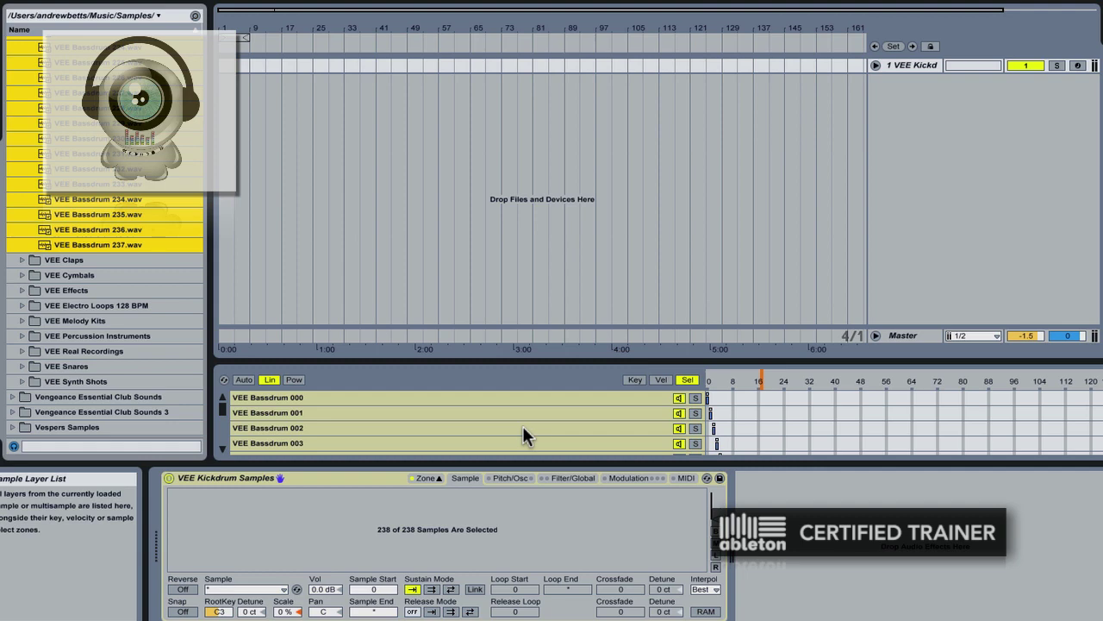
Step: Select the VEE Kickdrum Samples Sampler device
click(330, 479)
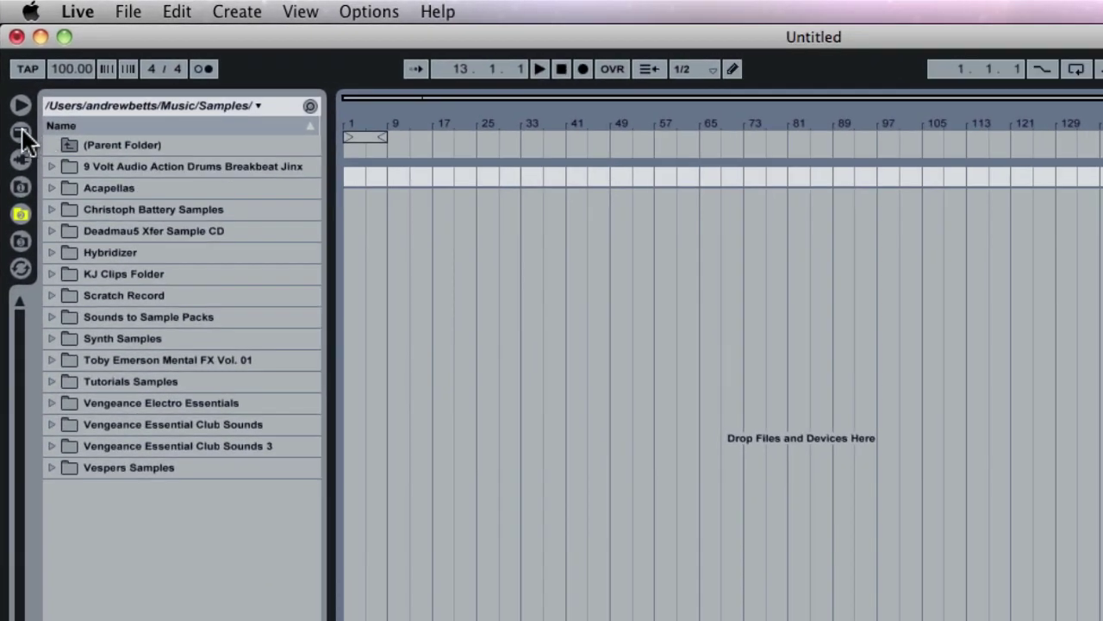
Step: Add a Drum Rack from Live's built-in devices to the MIDI track
click(34, 114)
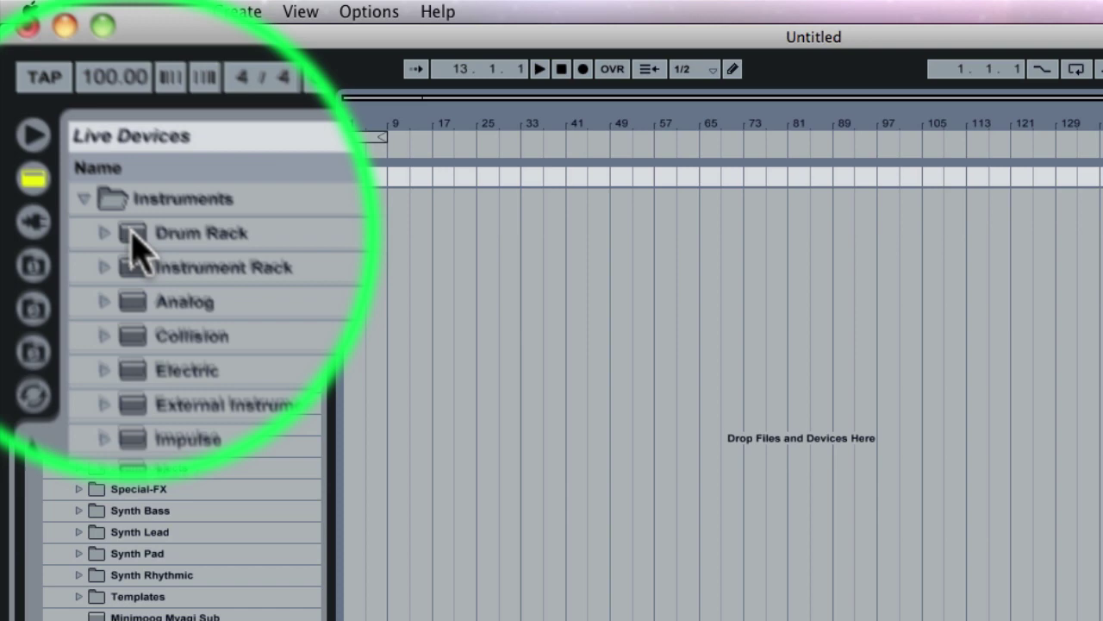
drag(147, 263, 471, 620)
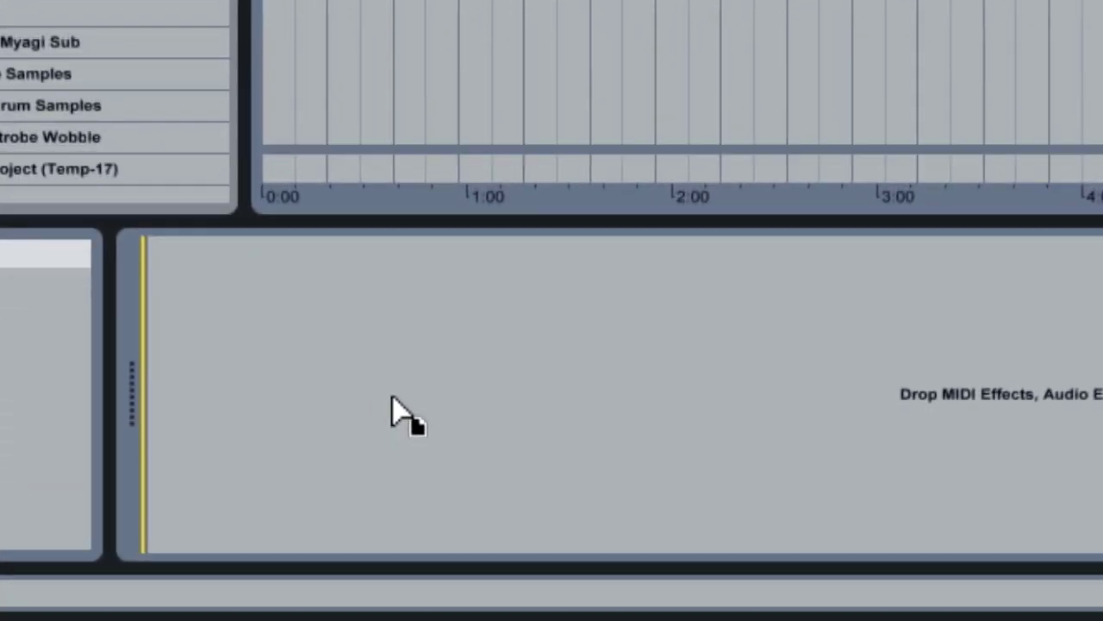
drag(392, 401, 393, 398)
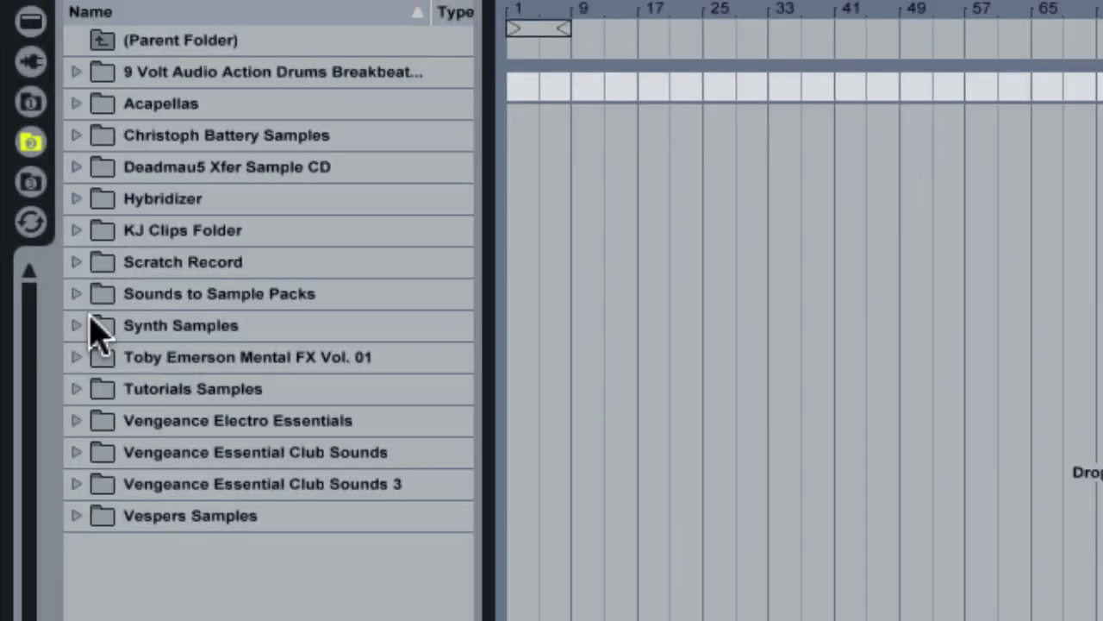
Step: Load VEE Bassdrum 000.wav from VEE Bassdrums onto pad C1 and select its Simpler
click(77, 422)
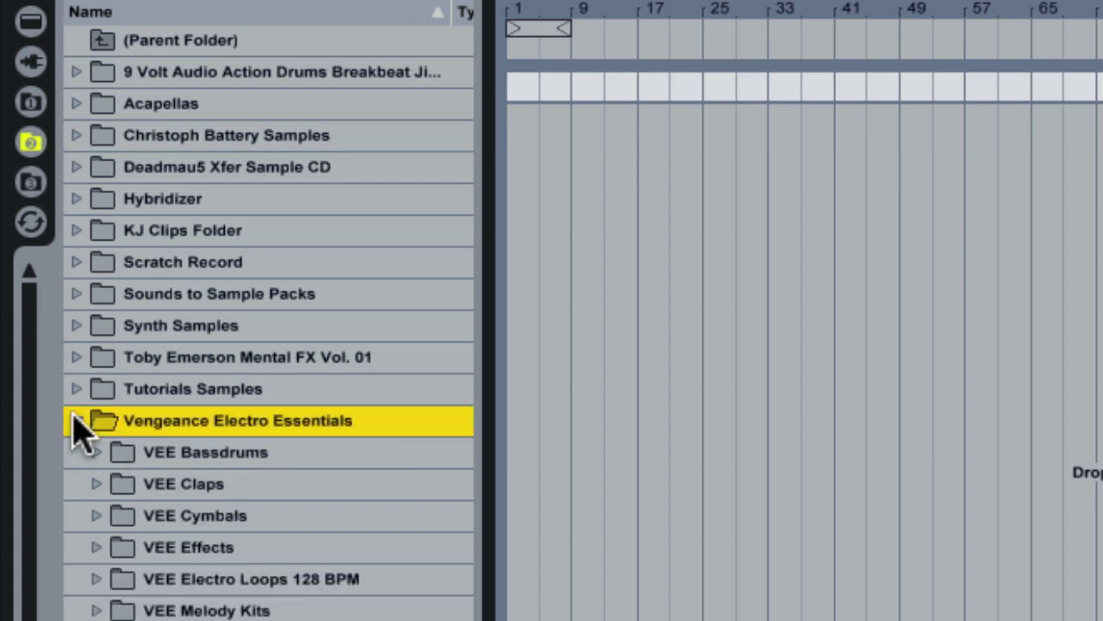
click(100, 453)
drag(197, 485, 458, 620)
drag(259, 539, 265, 620)
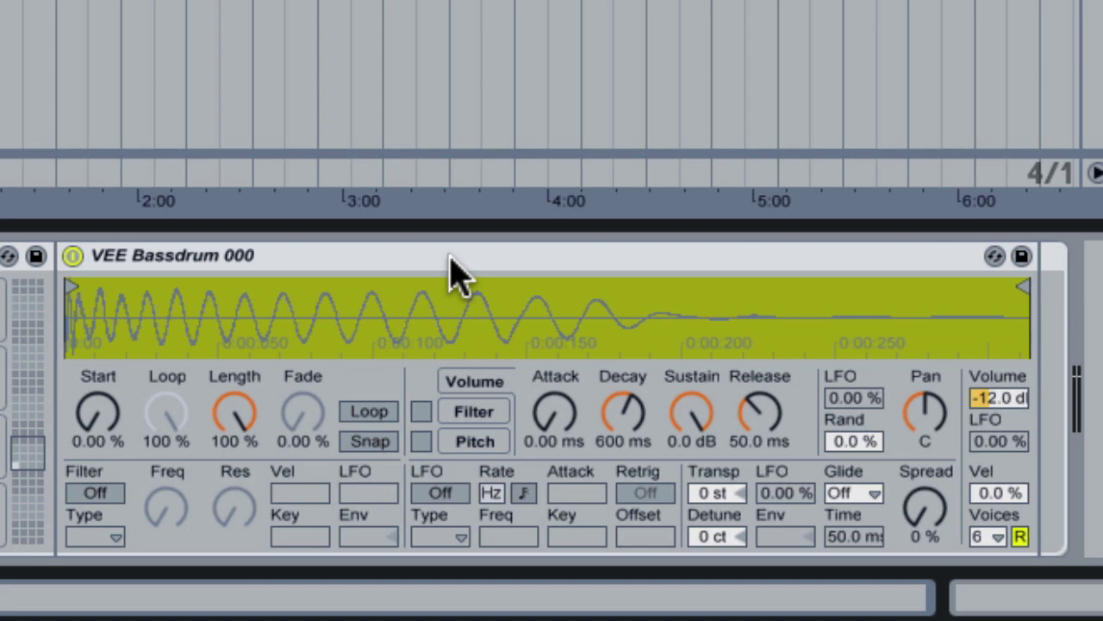
click(449, 256)
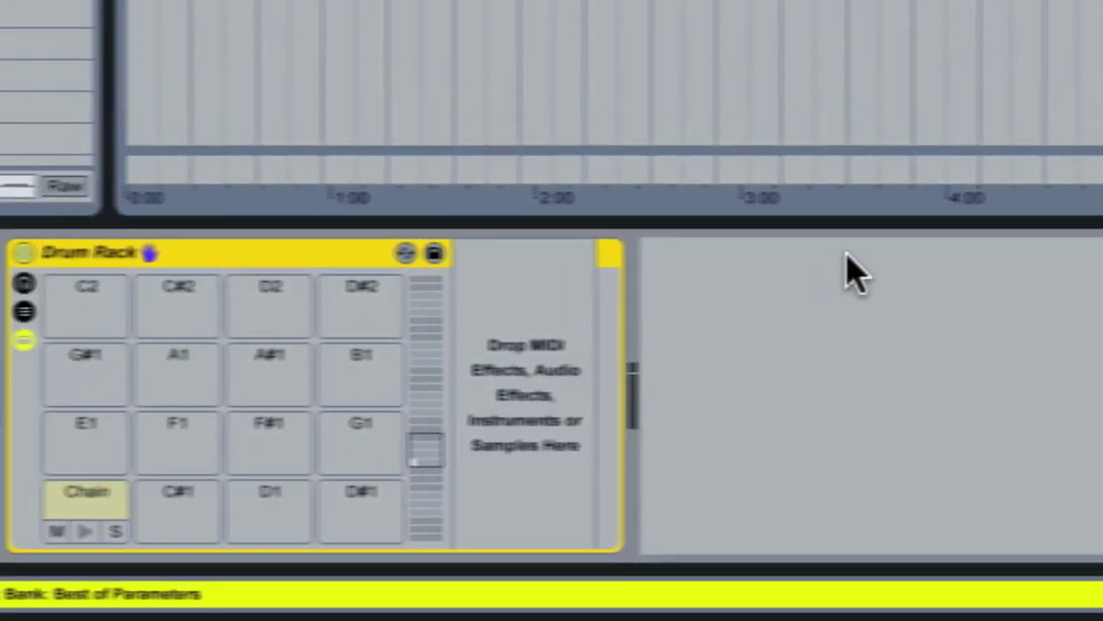
Step: Remove the bassdrum chain from pad C1 and browse Live's built-in devices
click(241, 510)
key(ctrl+z)
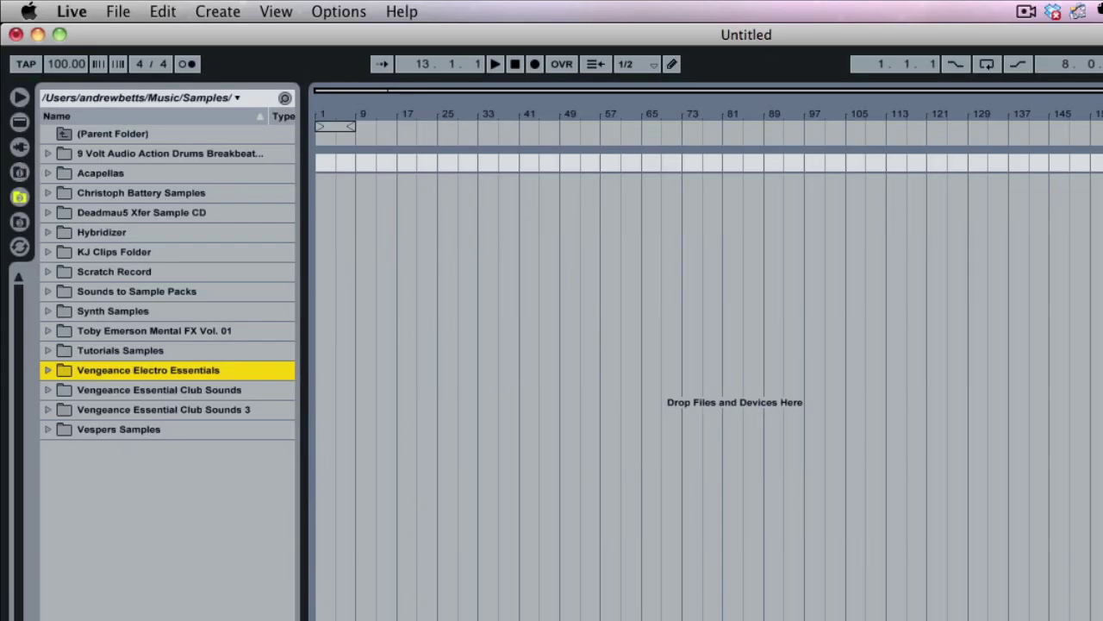
click(19, 122)
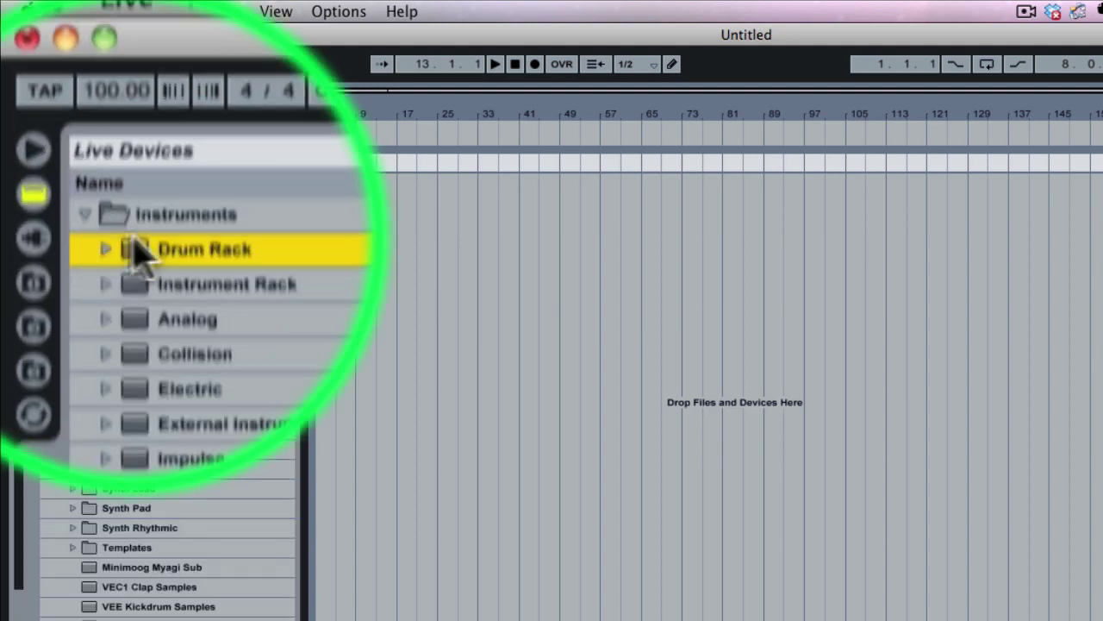
scroll(183, 423, down, 4)
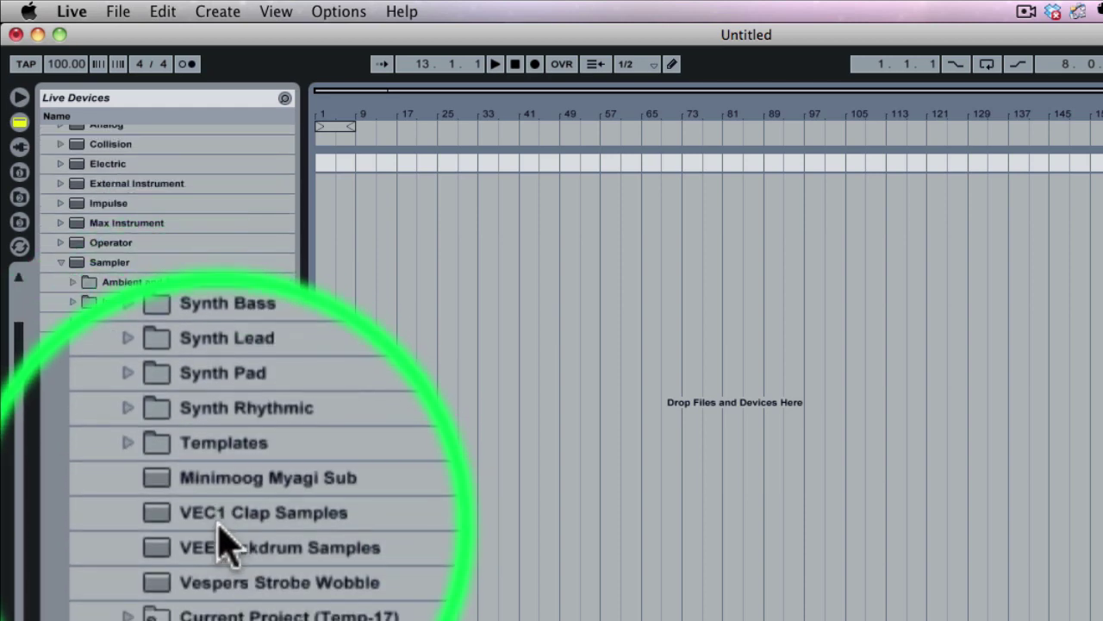
Step: Load the VEE Kickdrum Samples preset onto pad C1 and VEC1 Clap Samples onto C#1
click(158, 539)
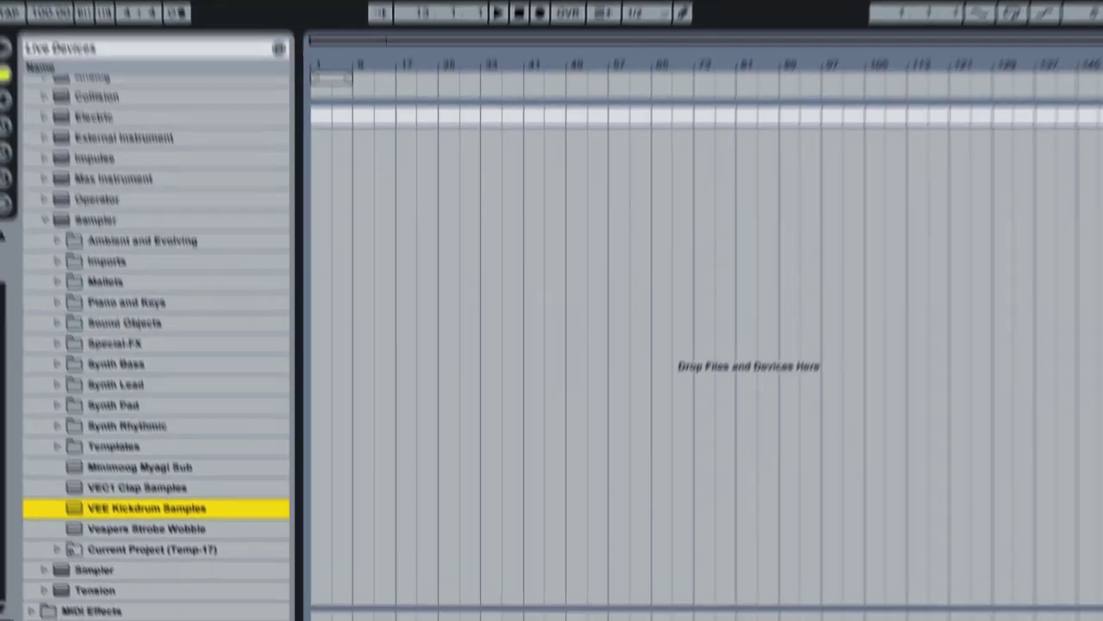
drag(158, 508, 184, 555)
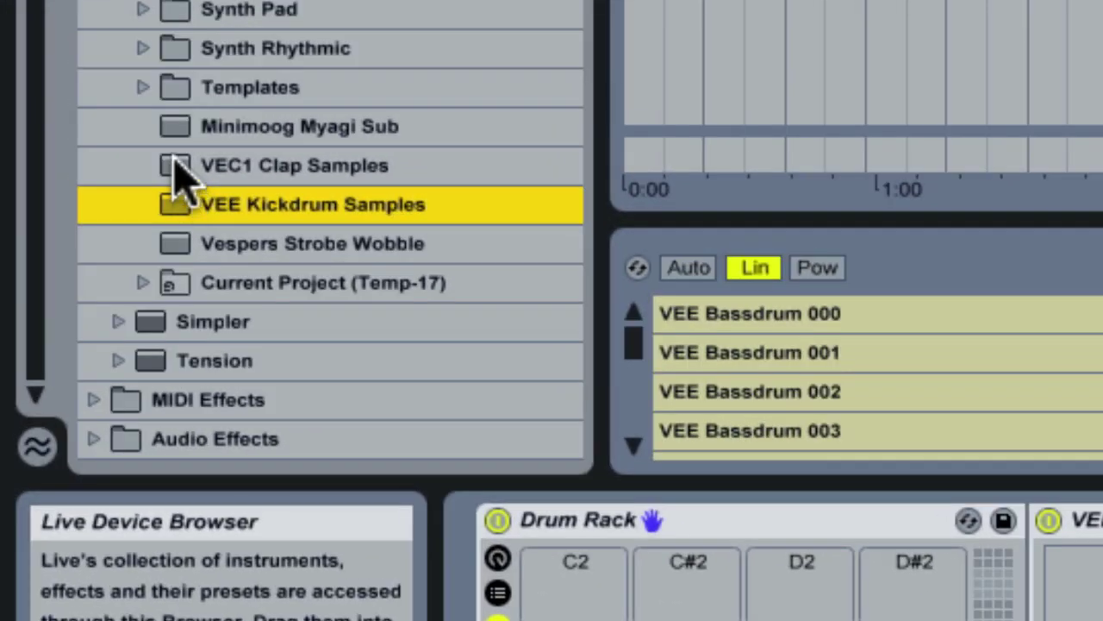
drag(175, 164, 298, 352)
drag(483, 456, 605, 620)
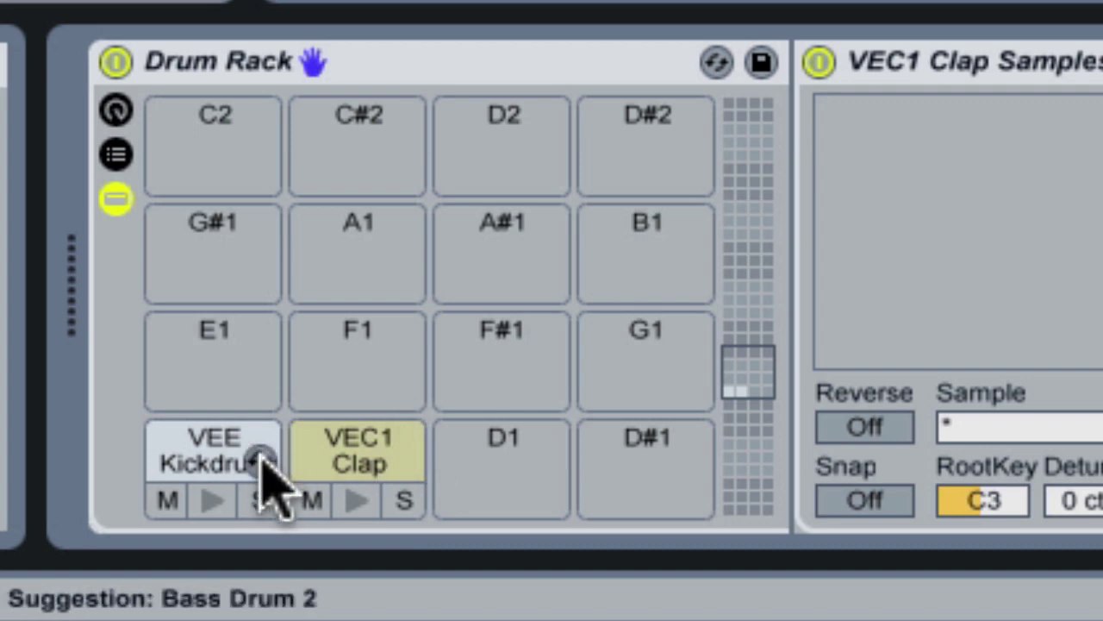
Step: Enter MIDI Map mode and show the sample-select zones of the kick and clap Samplers
click(207, 470)
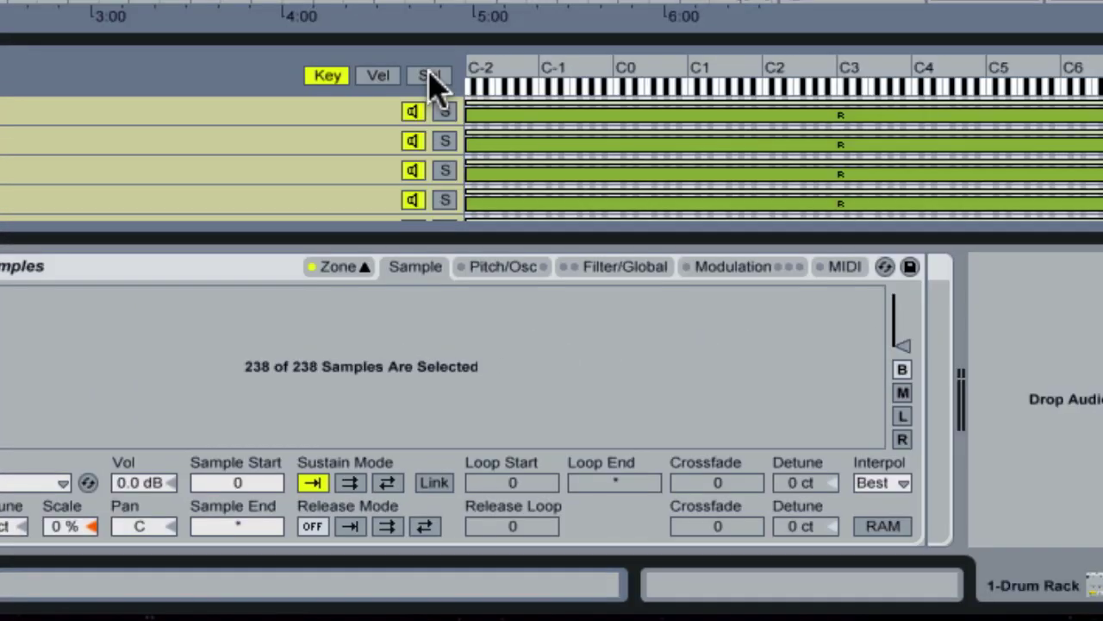
click(431, 76)
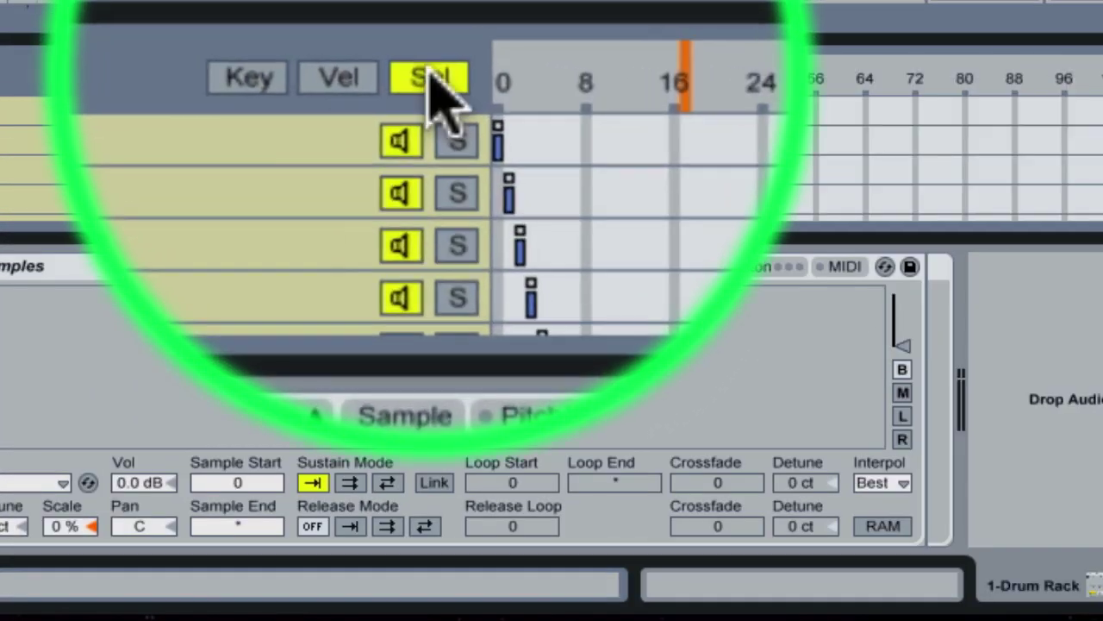
key(super)
key(super+m)
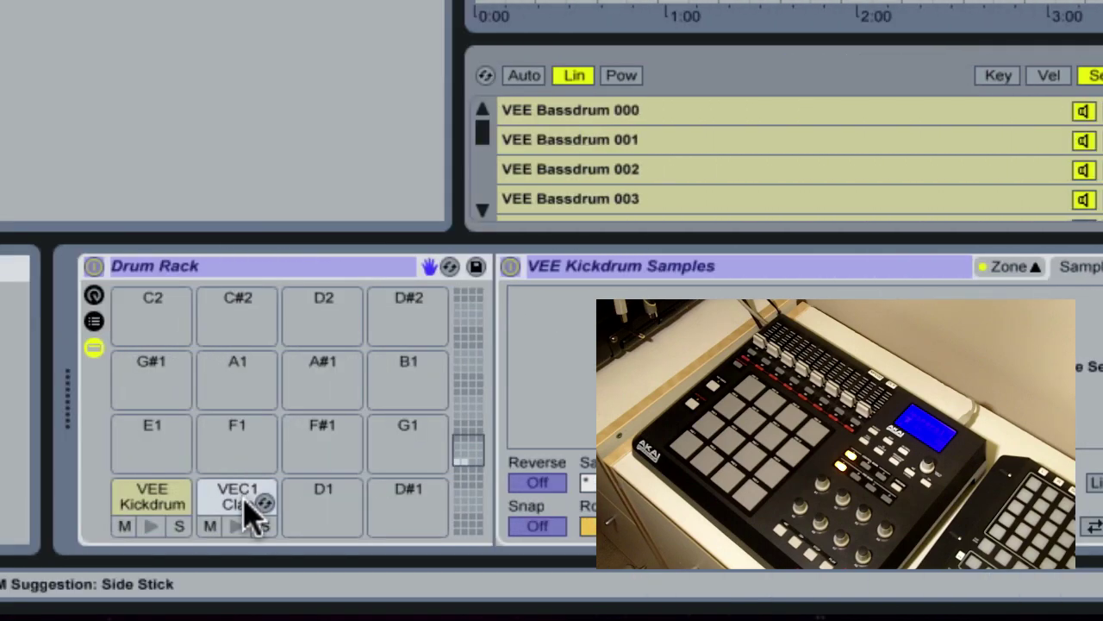
click(246, 504)
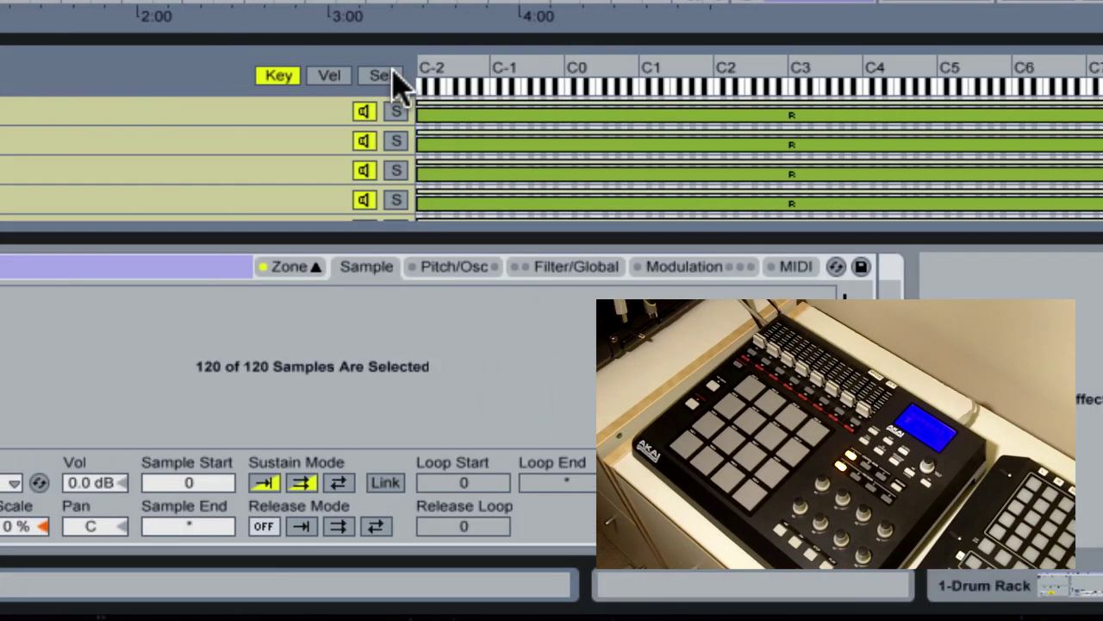
click(394, 74)
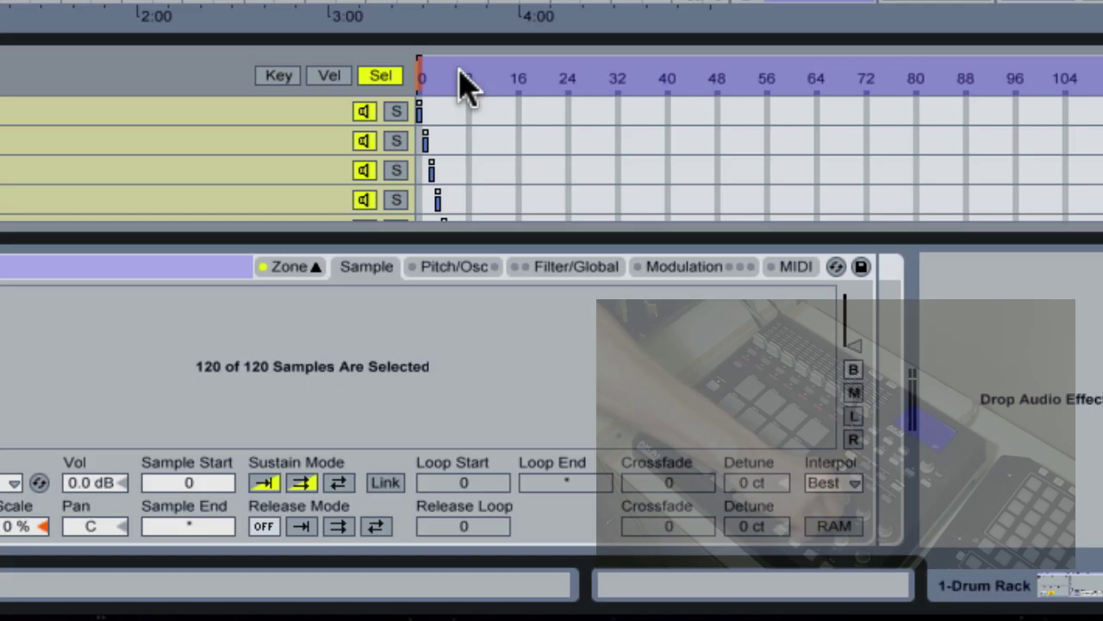
Step: Exit MIDI Map mode, shorten the loop to one bar and zoom in on bar 1
key(super+m)
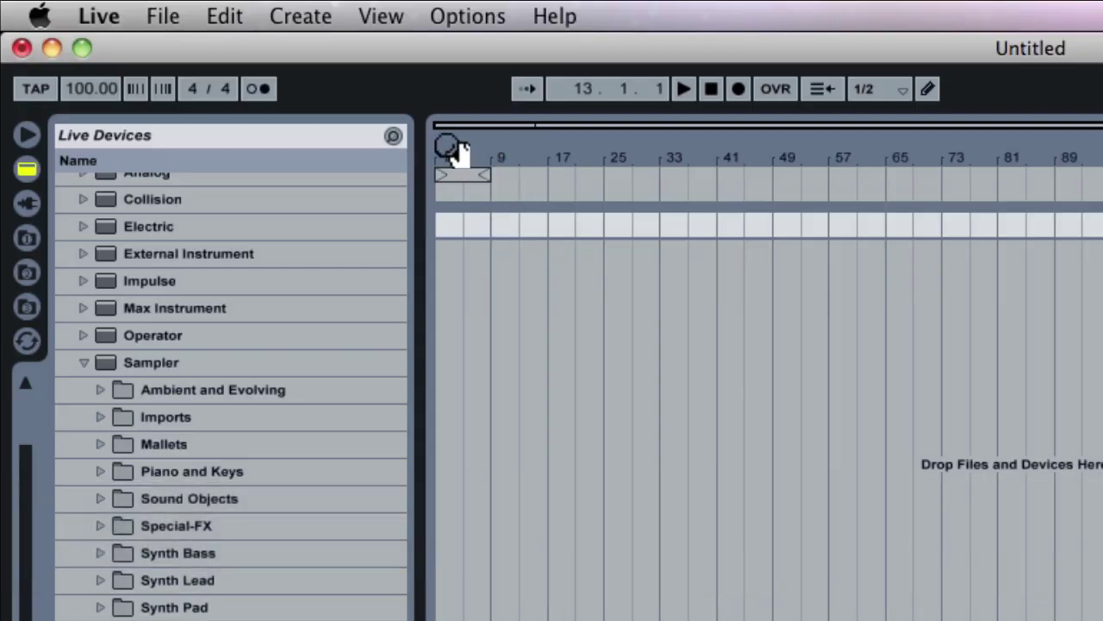
click(943, 165)
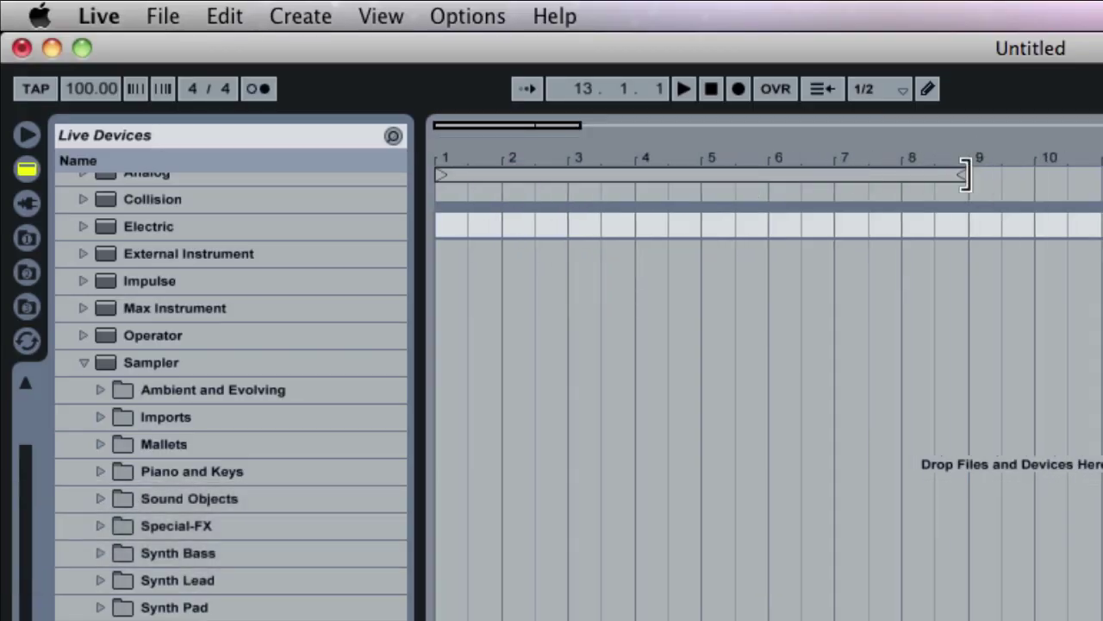
mouse_move(965, 175)
mouse_down()
mouse_move(496, 186)
mouse_move(495, 217)
mouse_up()
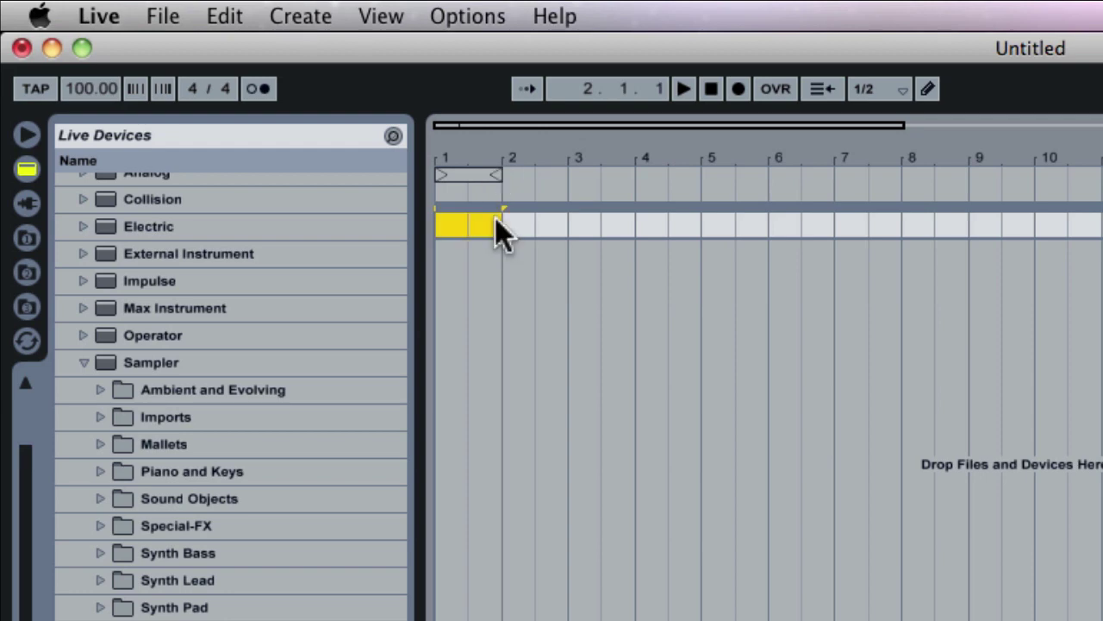
drag(481, 160, 758, 252)
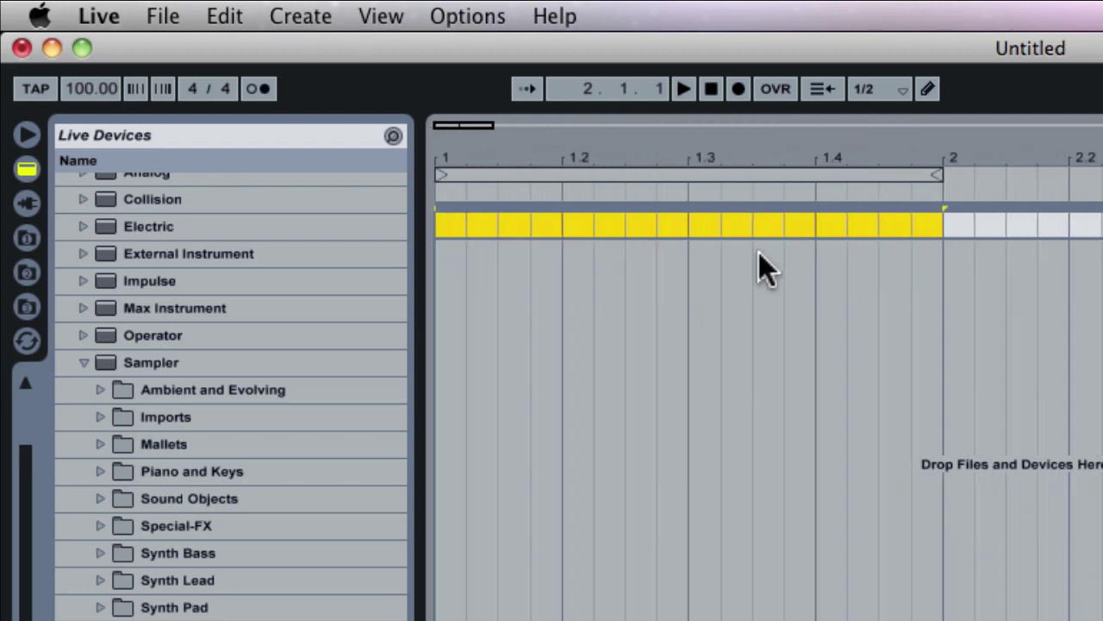
click(946, 216)
Step: Extend the time selection back to bar 1 and insert an empty MIDI clip there
key(shift+Left)
key(shift+Left)
key(shift+Left)
key(shift+Left)
key(shift+Left)
key(shift+Left)
key(shift+Left)
key(shift+Left)
key(shift+Left)
key(shift+Left)
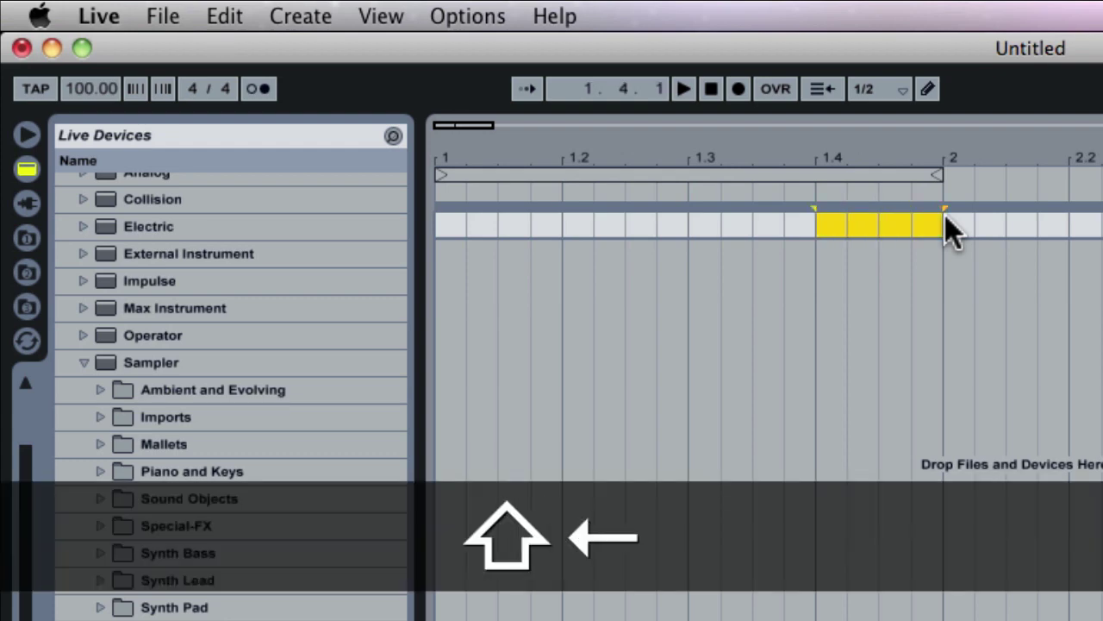
key(shift+Left)
key(shift+Left)
key(shift+Left)
key(shift+Left)
key(shift+Left)
key(shift+Left)
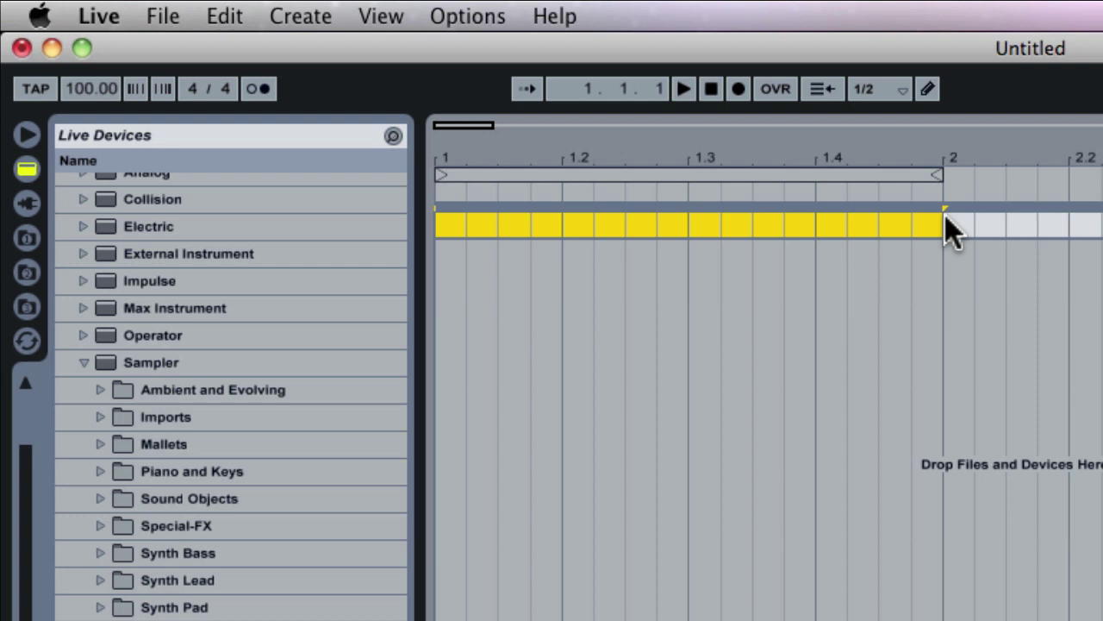
key(super+shift+m)
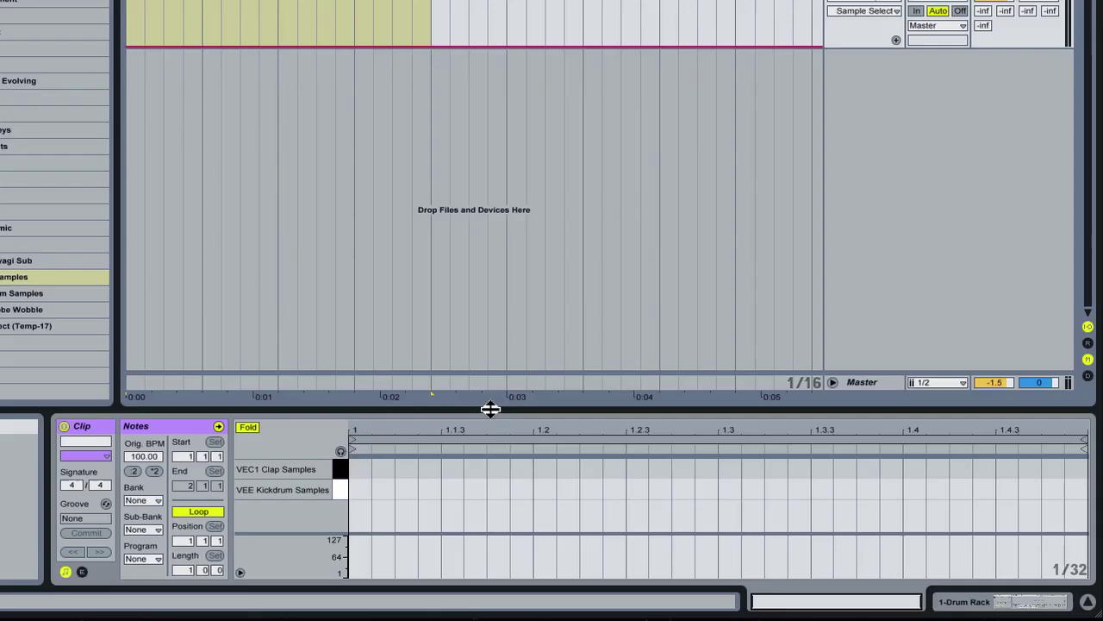
Step: Draw kick notes on beats 1 and 3 and claps on 2 and 4, then loop the bar
drag(490, 406, 496, 274)
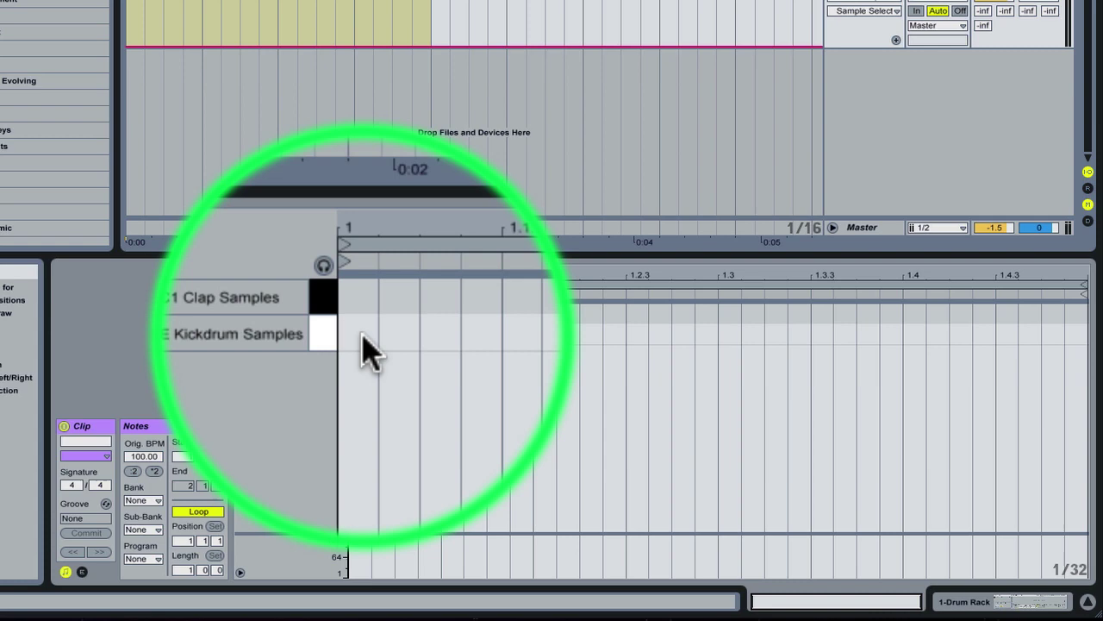
double_click(362, 333)
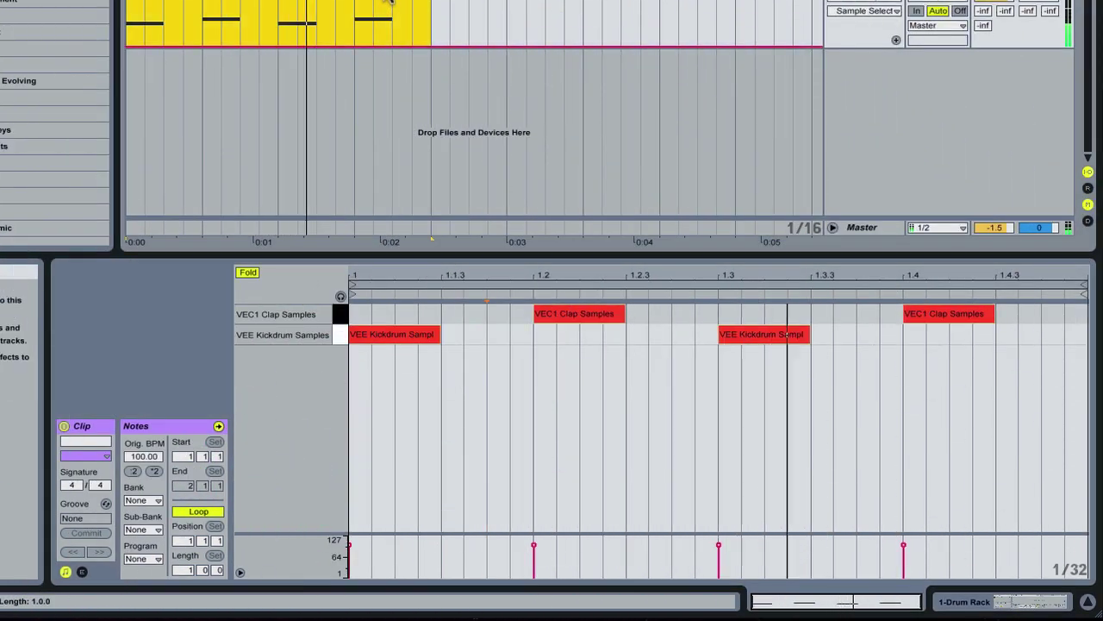
key(super+l)
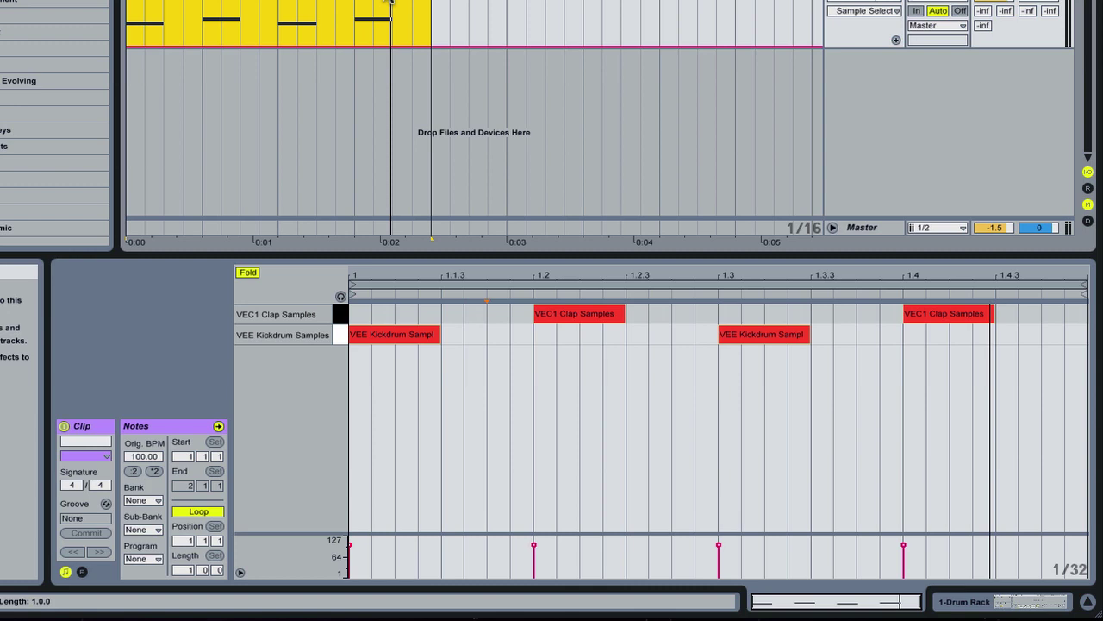
key(shift+Tab)
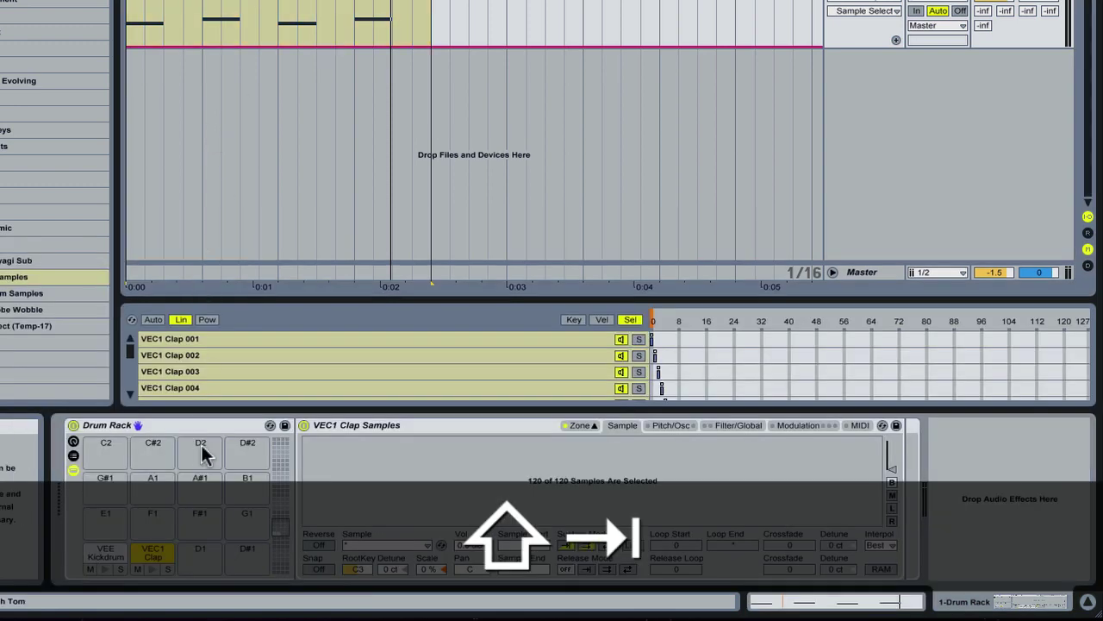
click(107, 554)
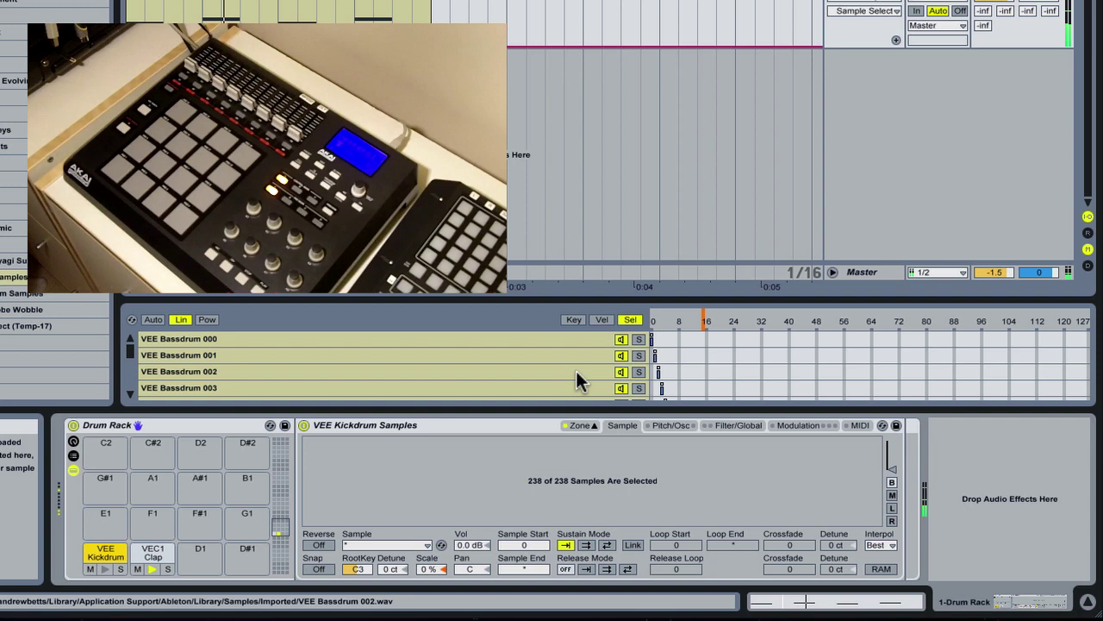
click(153, 556)
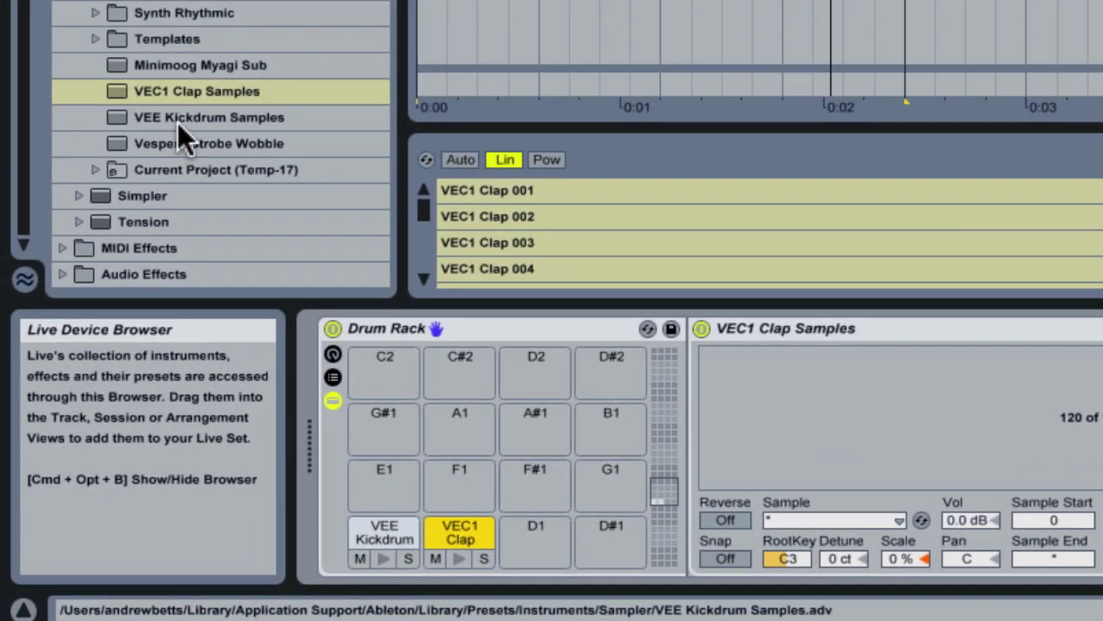
Step: Load VEE Kickdrum Samples onto pad E1 and VEC1 Clap Samples onto pad F1
drag(175, 118, 379, 484)
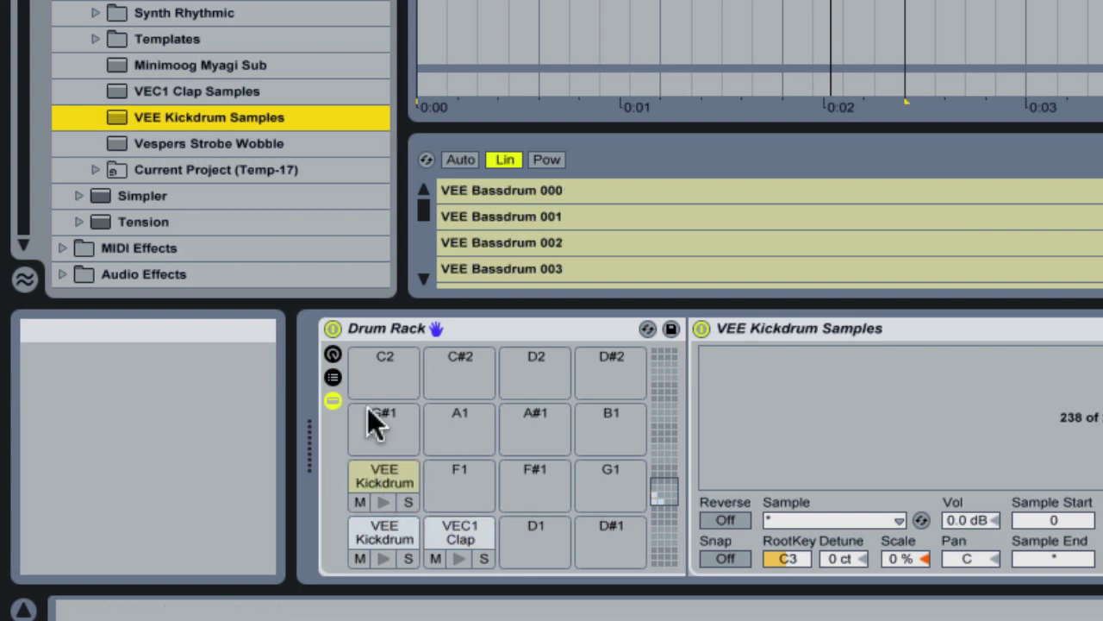
drag(171, 88, 462, 484)
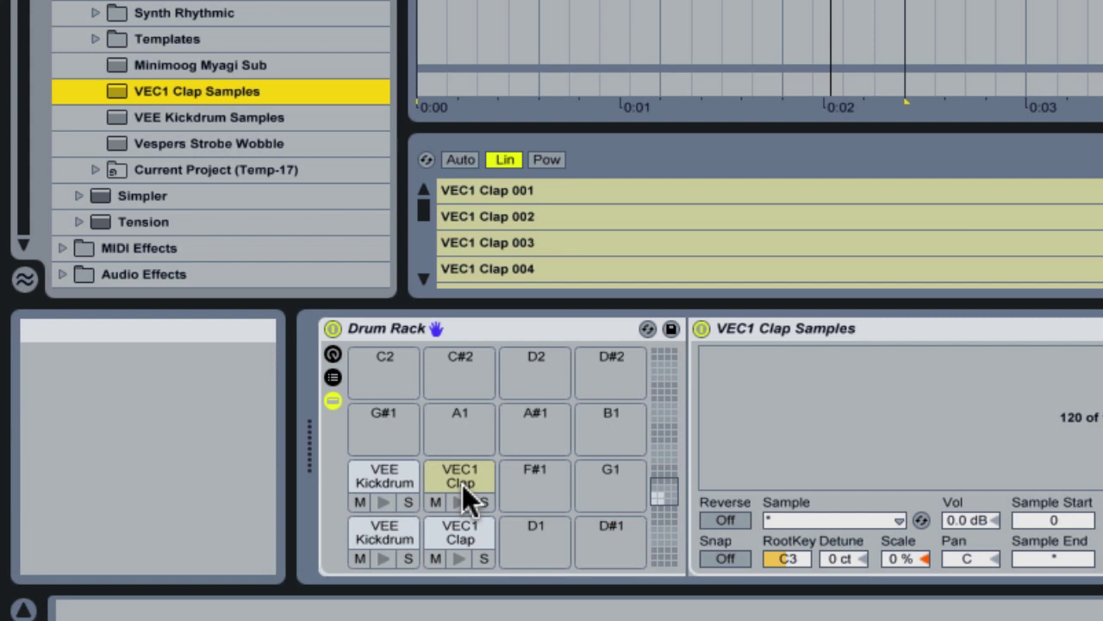
key(shift+Tab)
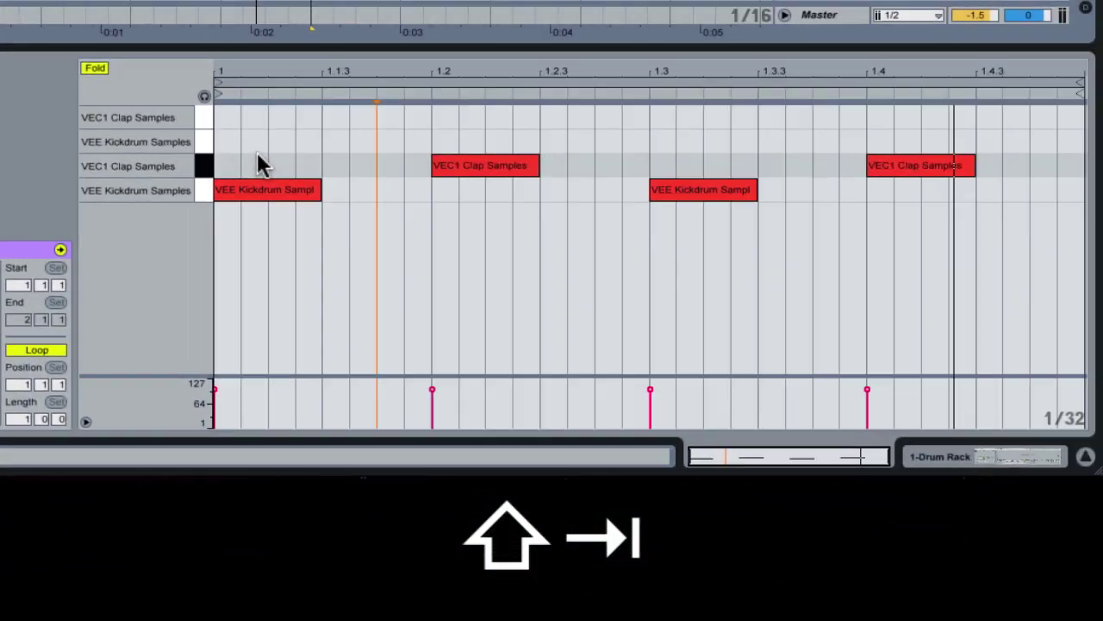
Step: Duplicate all kick and clap notes two rows up onto the E1 and F1 lanes and play
key(super+a)
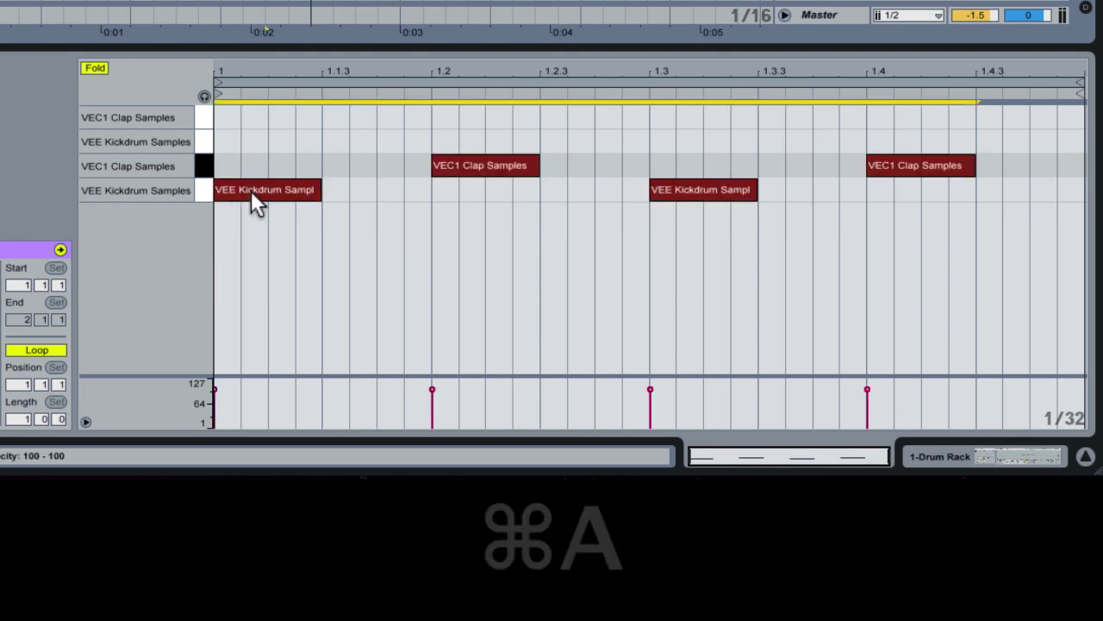
drag(251, 191, 250, 141)
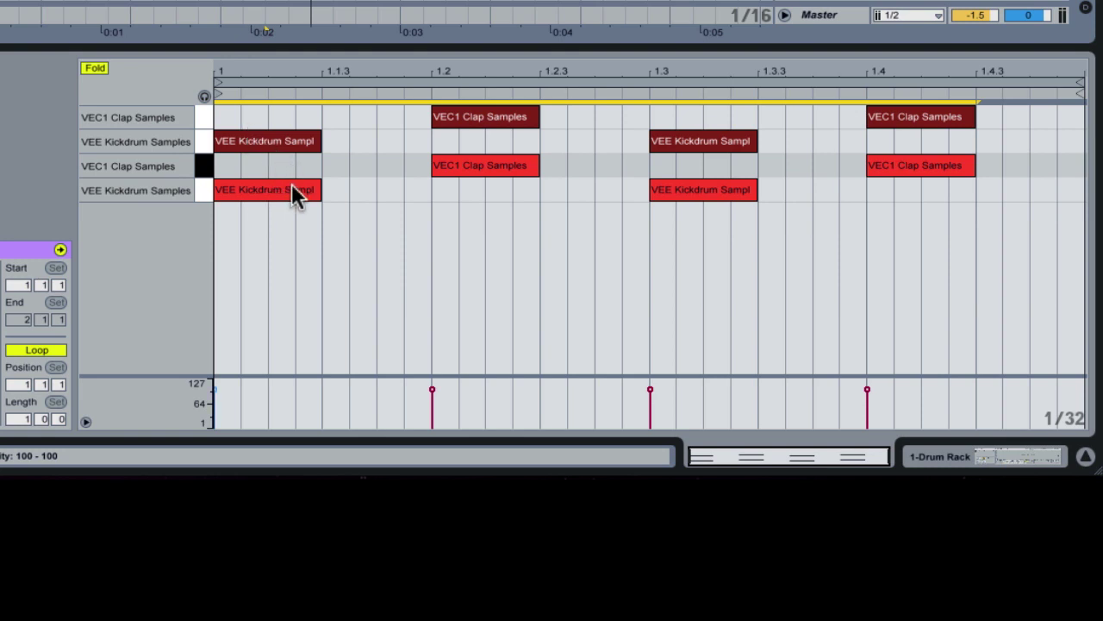
key(super+z)
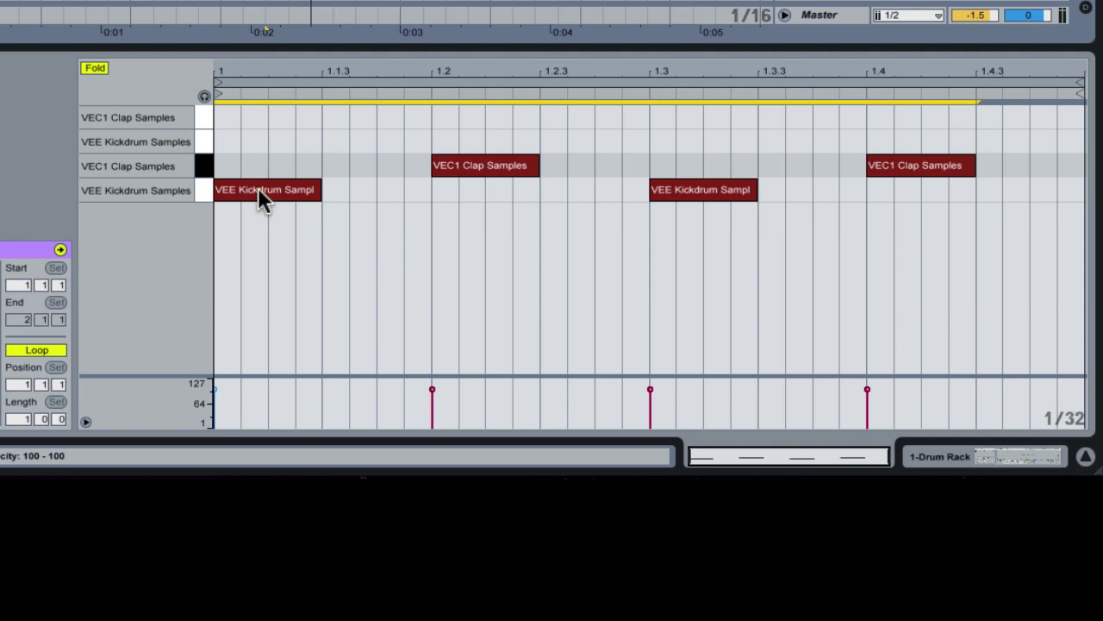
drag(259, 192, 254, 143)
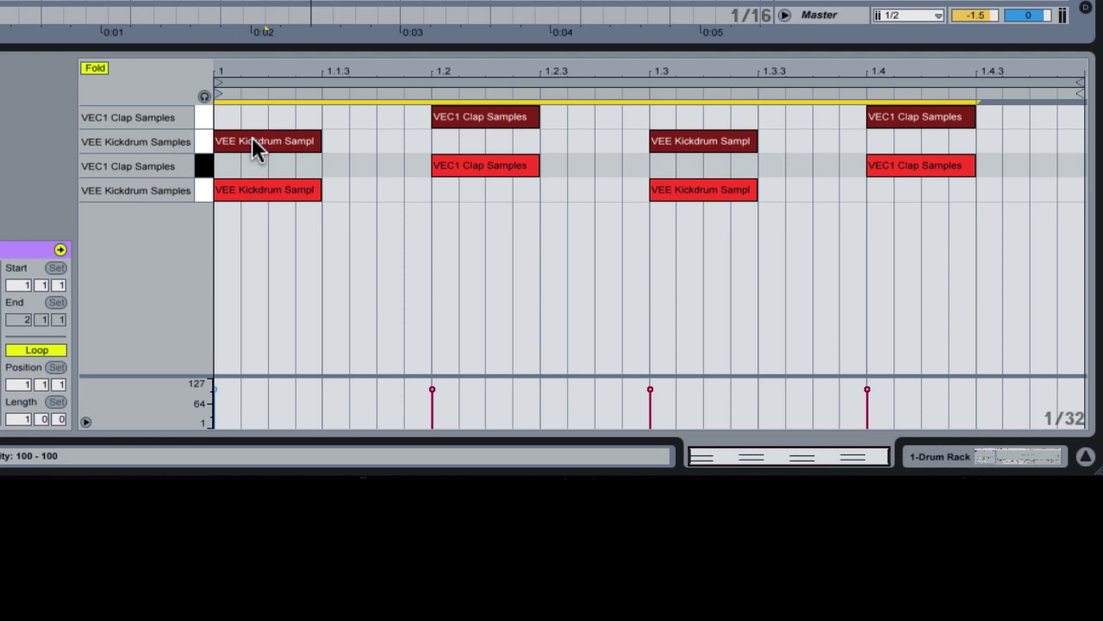
key(space)
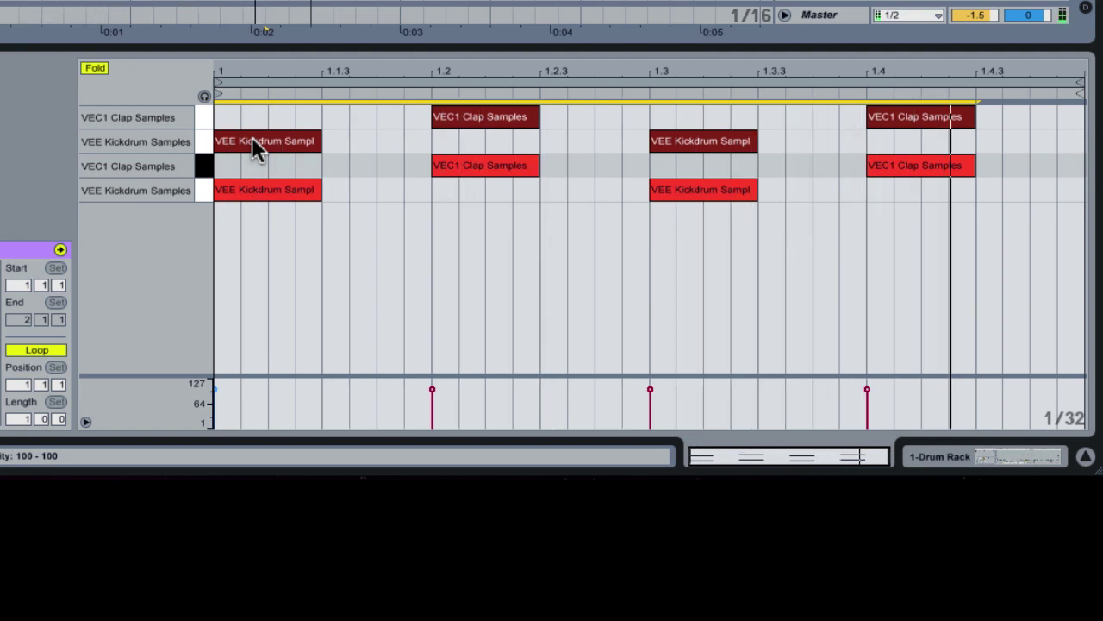
Step: Show the kick chain-select ruler in the Drum Rack and map the kick and clap selectors in MIDI Map
key(shift+Tab)
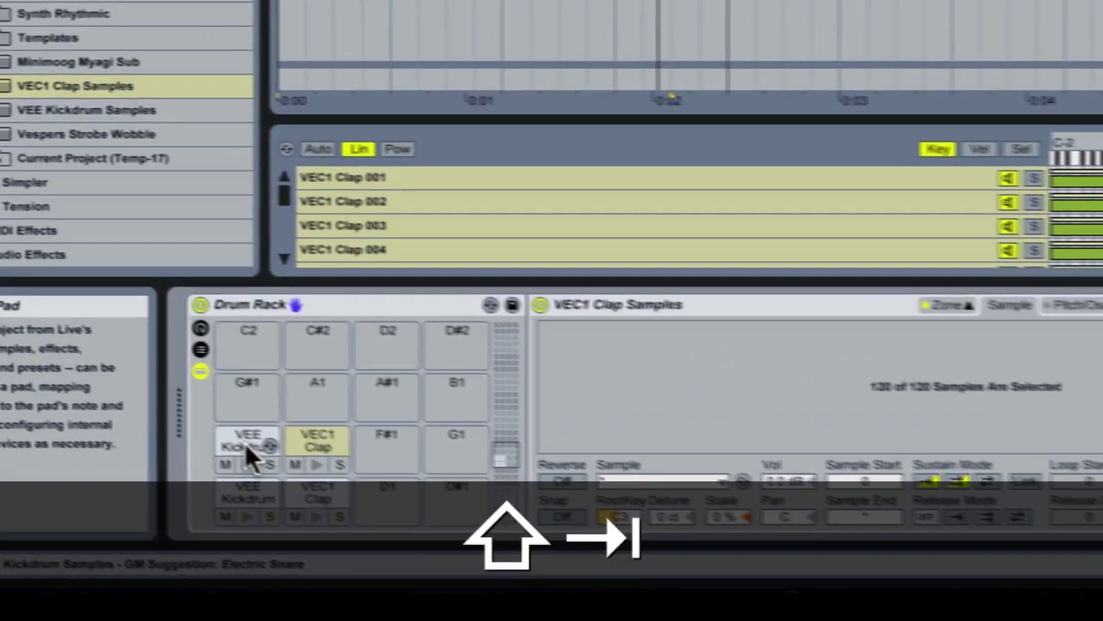
click(245, 442)
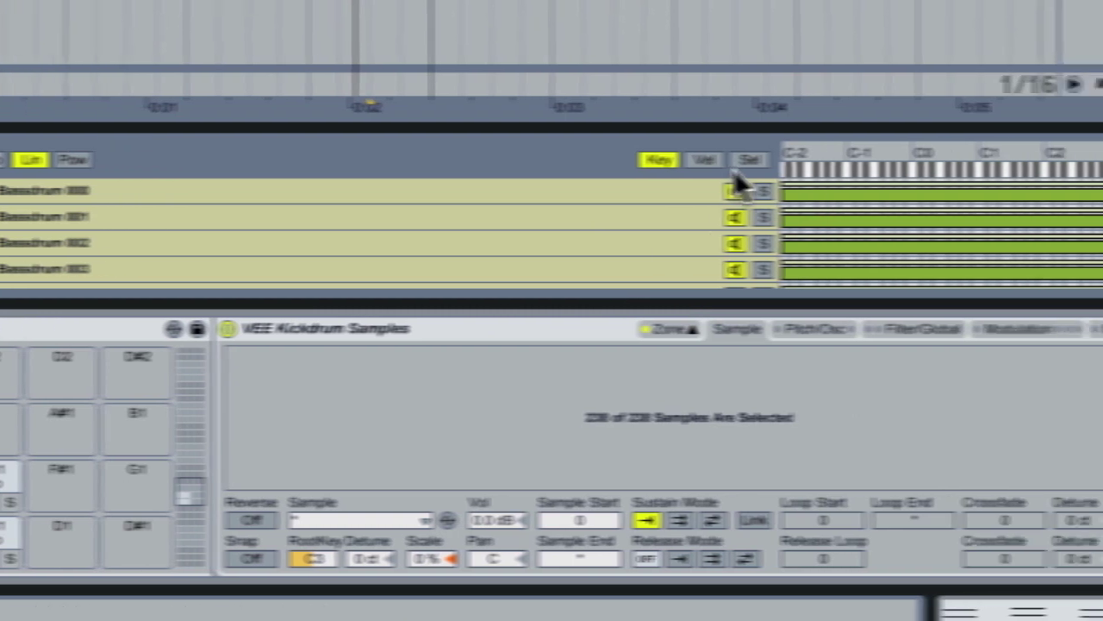
click(983, 161)
key(super+m)
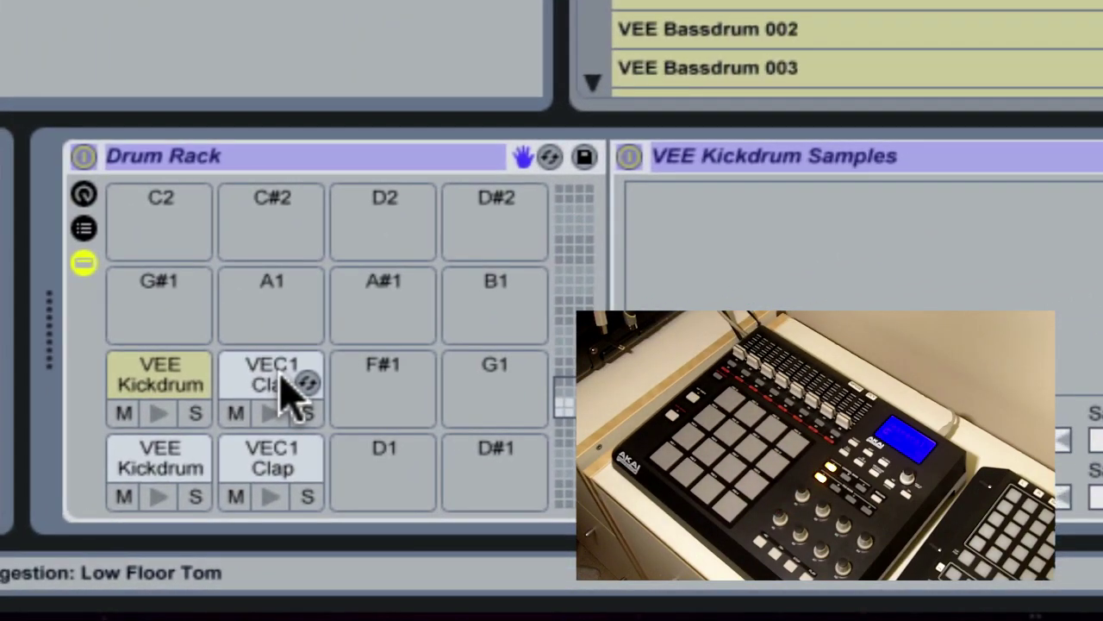
click(190, 403)
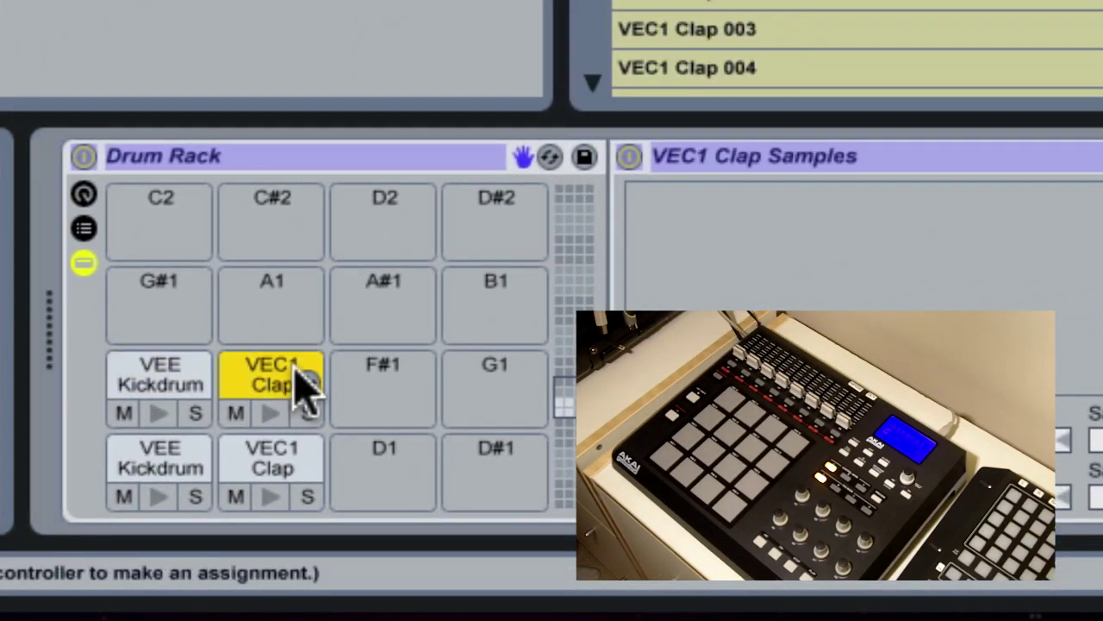